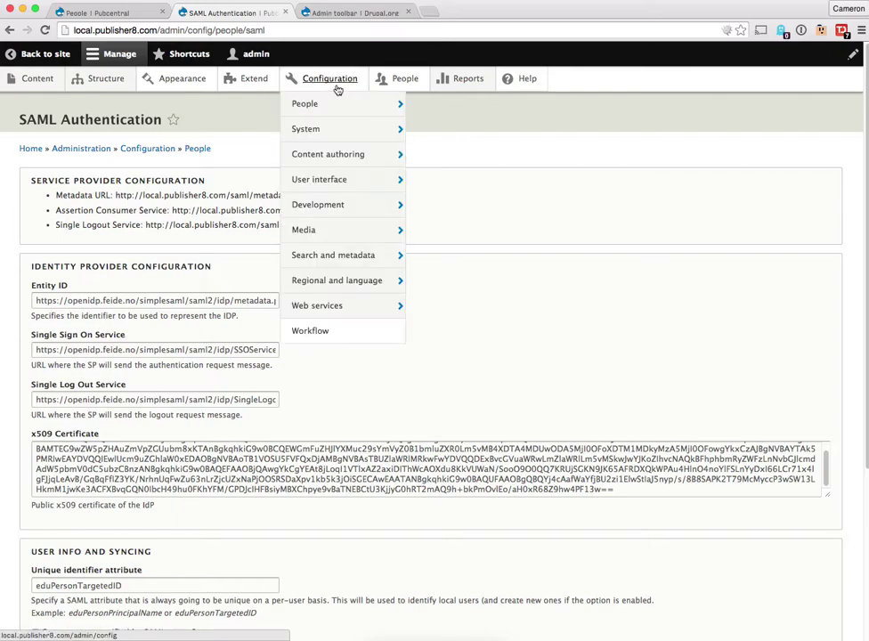
Look for SAML Authentication under Configuration > People, then switch to the Admin toolbar project page.
mouse_move(313, 103)
mouse_move(354, 136)
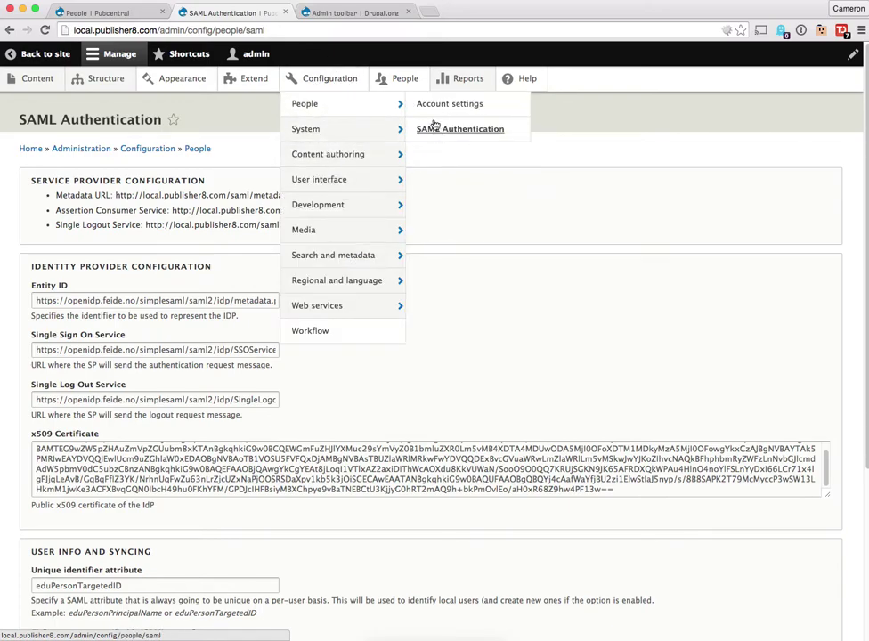
click(351, 13)
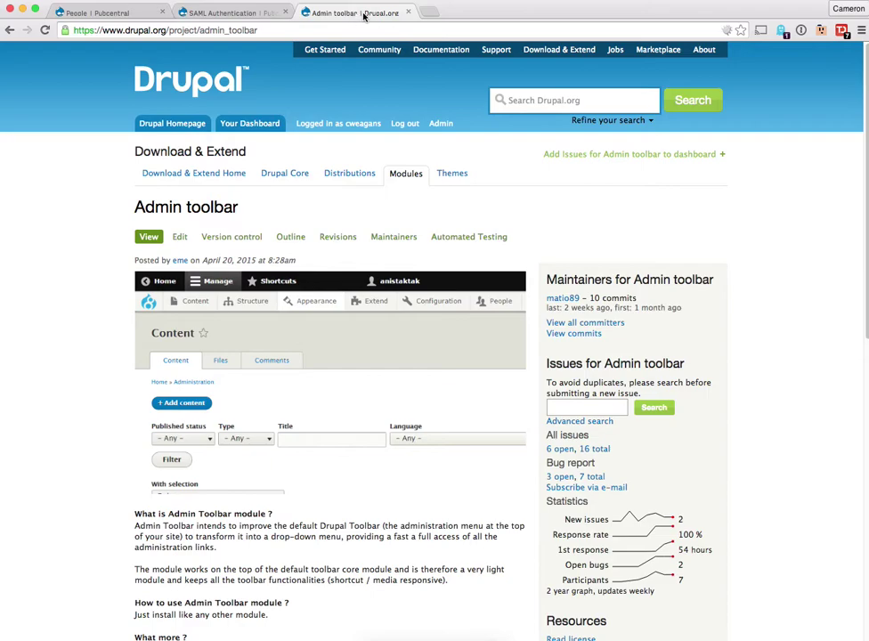
Close the Admin toolbar page and review the identity provider Entity ID and unique identifier attribute.
click(407, 13)
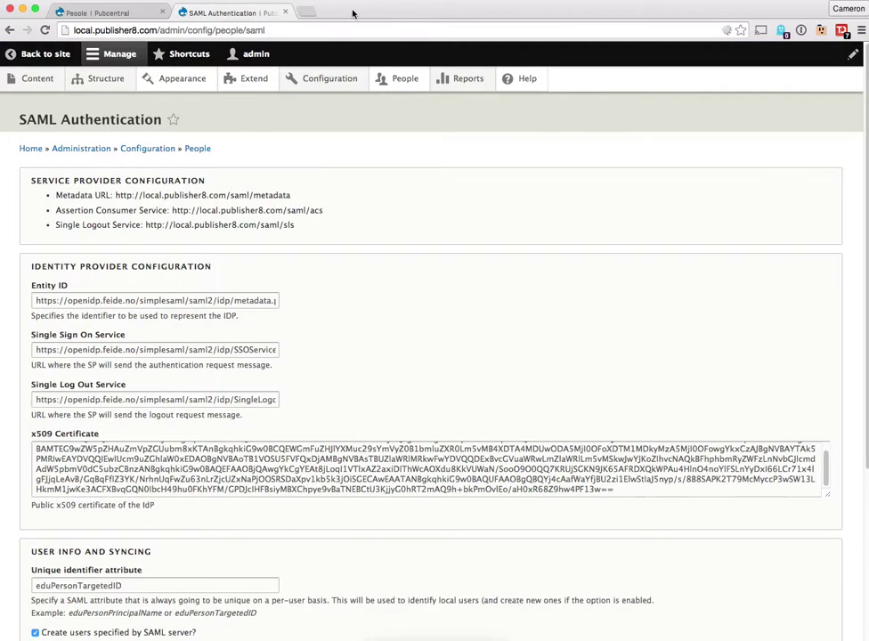
scroll(429, 269, down, 2)
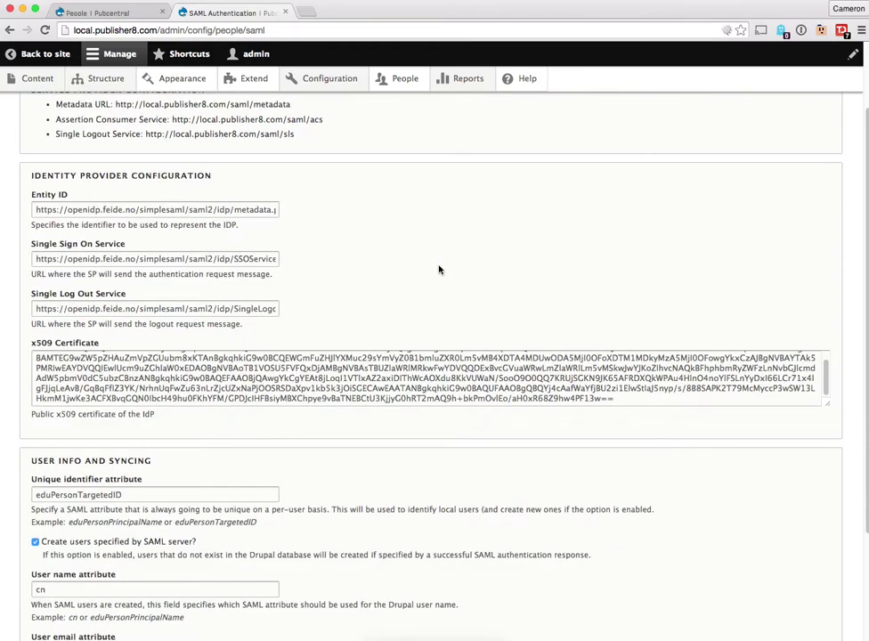
scroll(438, 270, down, 2)
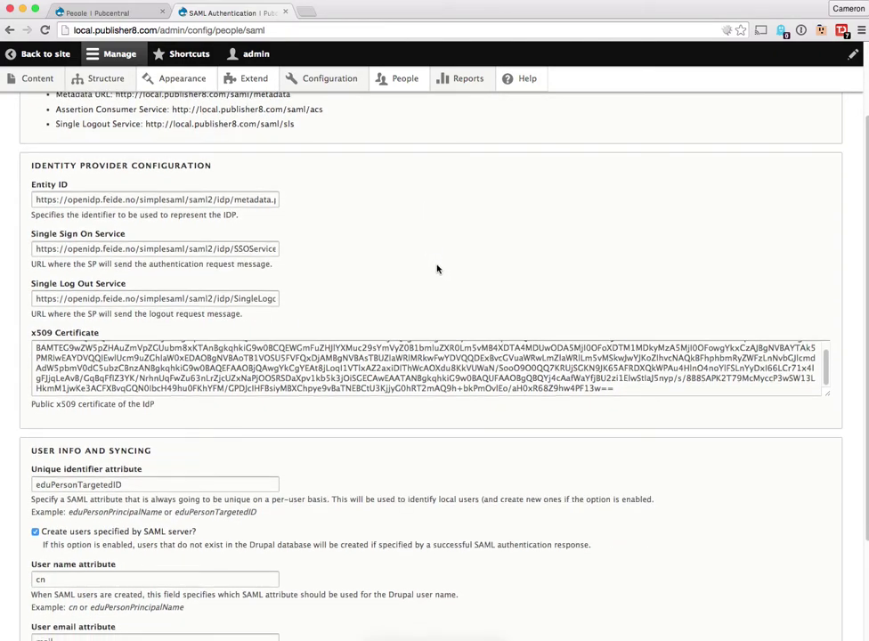
scroll(436, 267, down, 2)
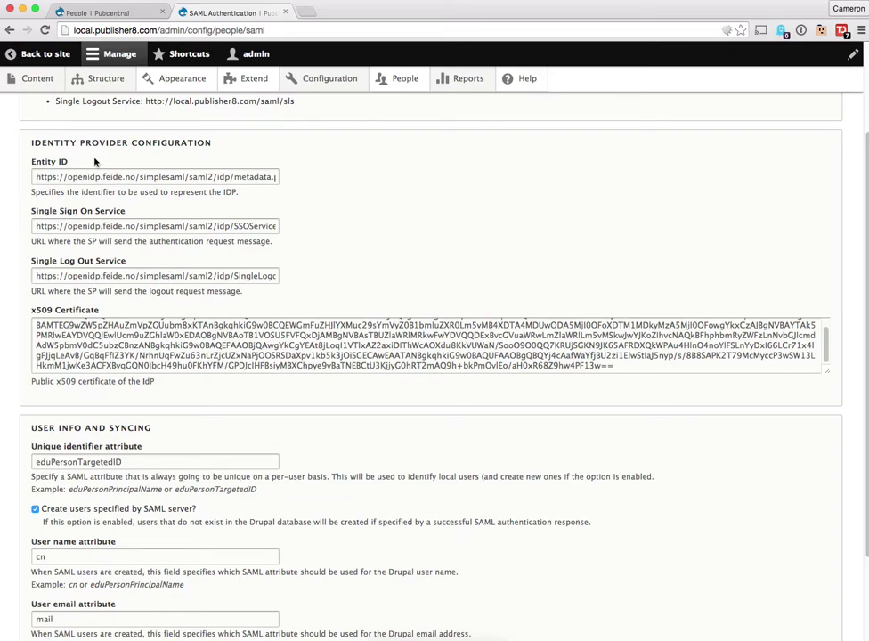
drag(35, 176, 174, 176)
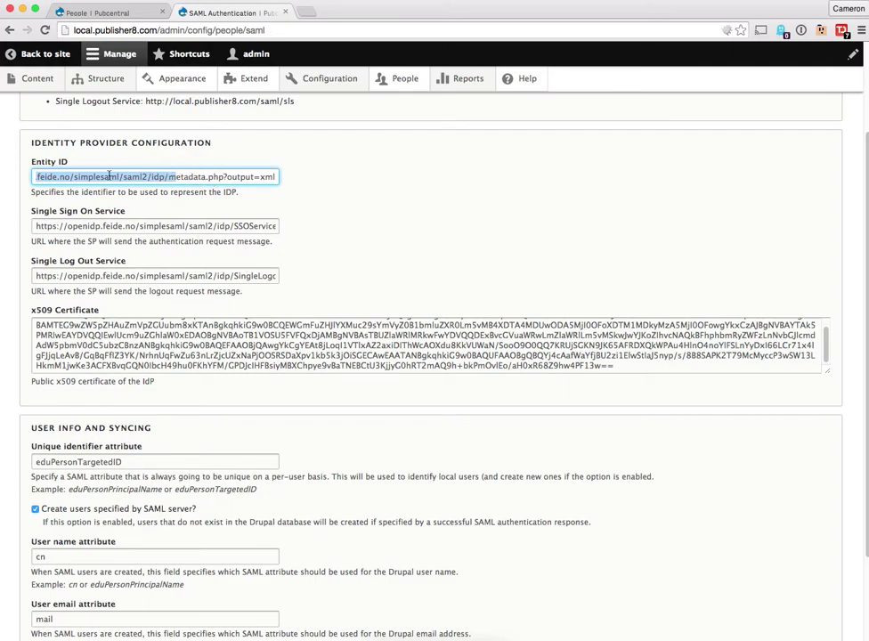
click(351, 250)
scroll(350, 263, down, 3)
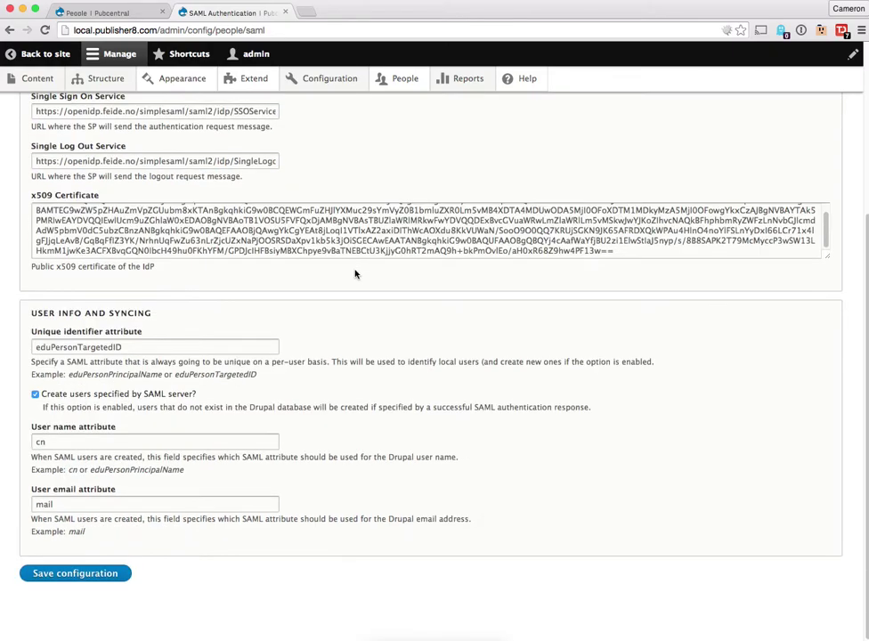
double_click(169, 346)
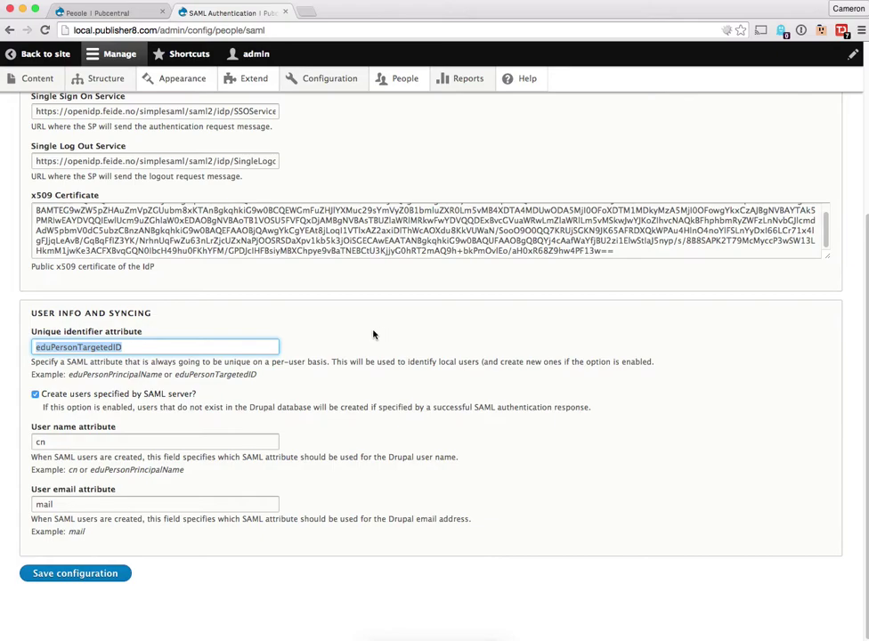
click(405, 383)
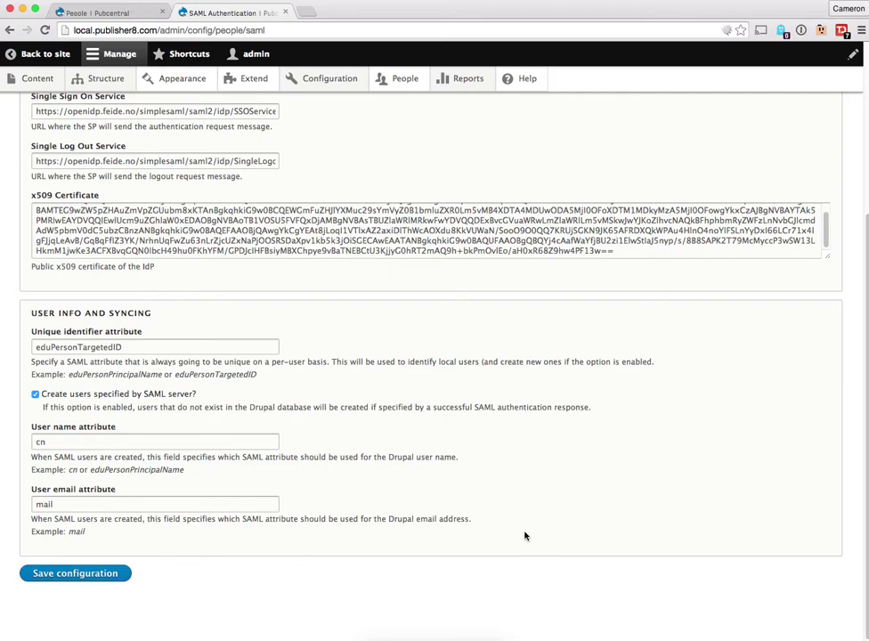
Check the User name and User email attribute fields, then bring up the People list.
click(136, 441)
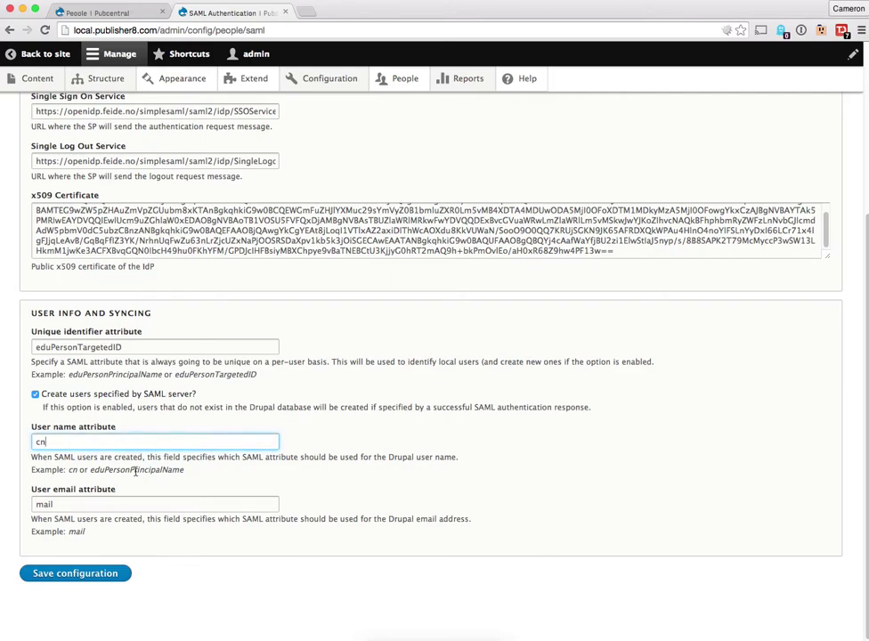
click(143, 506)
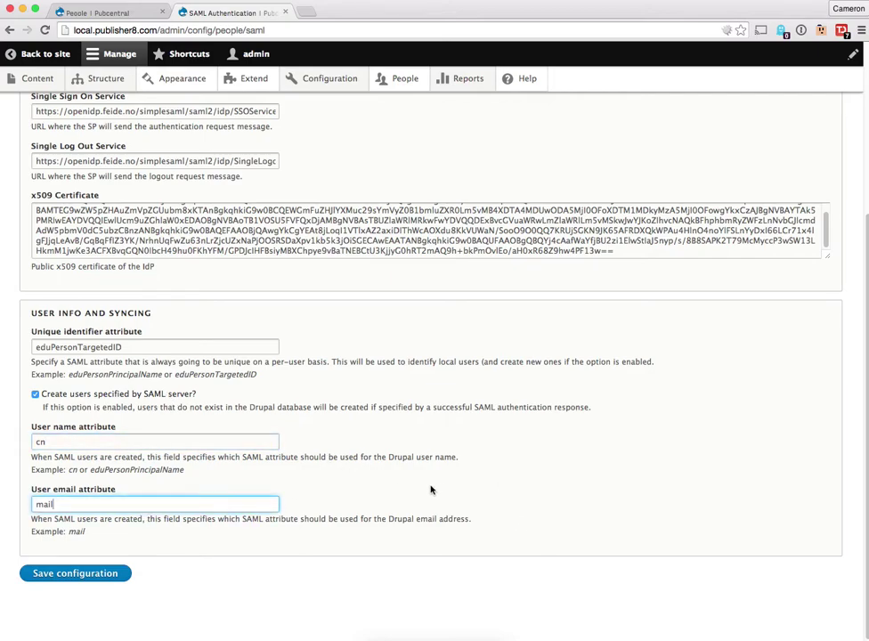
scroll(391, 480, up, 5)
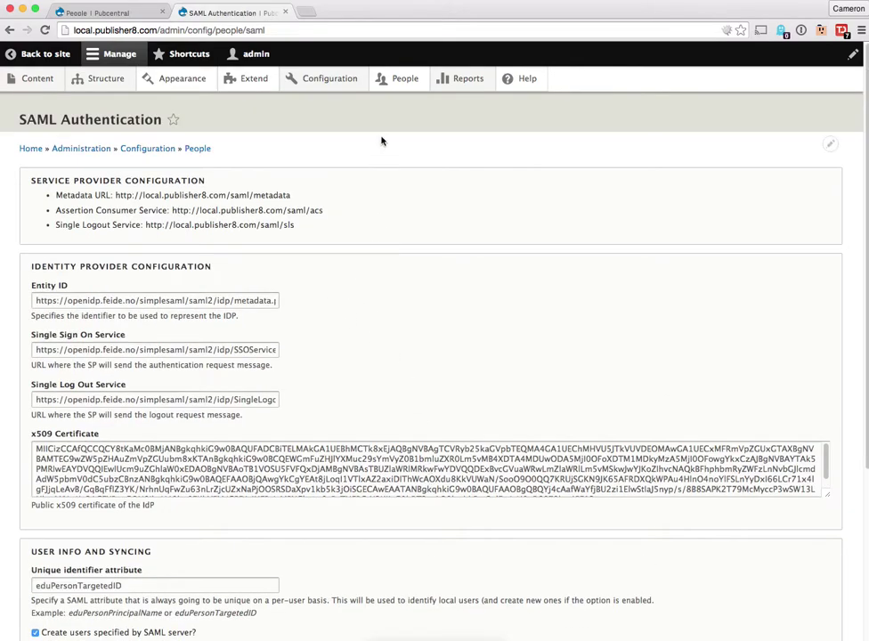
click(122, 11)
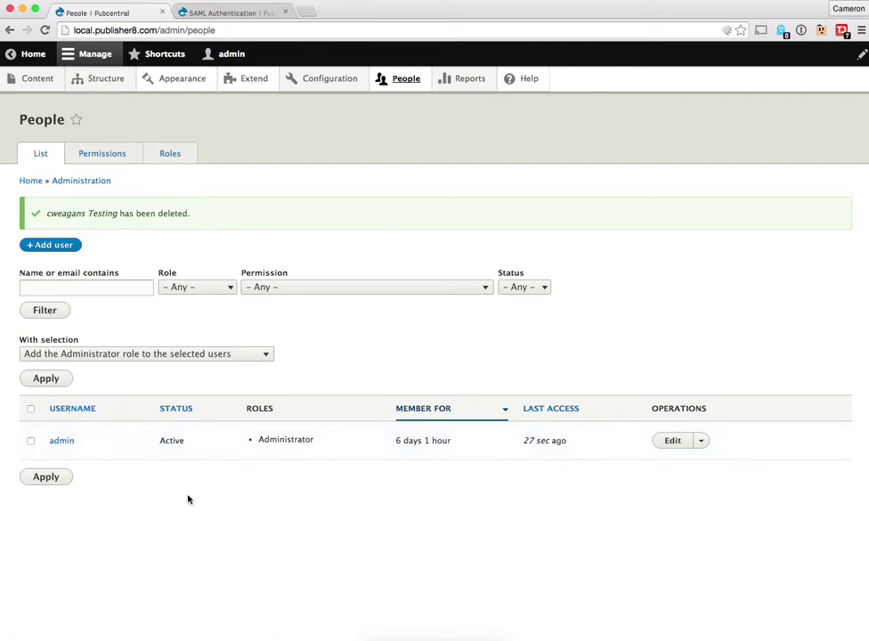
click(357, 554)
In a new private window, load the site's /saml/metadata page.
key(super+grave)
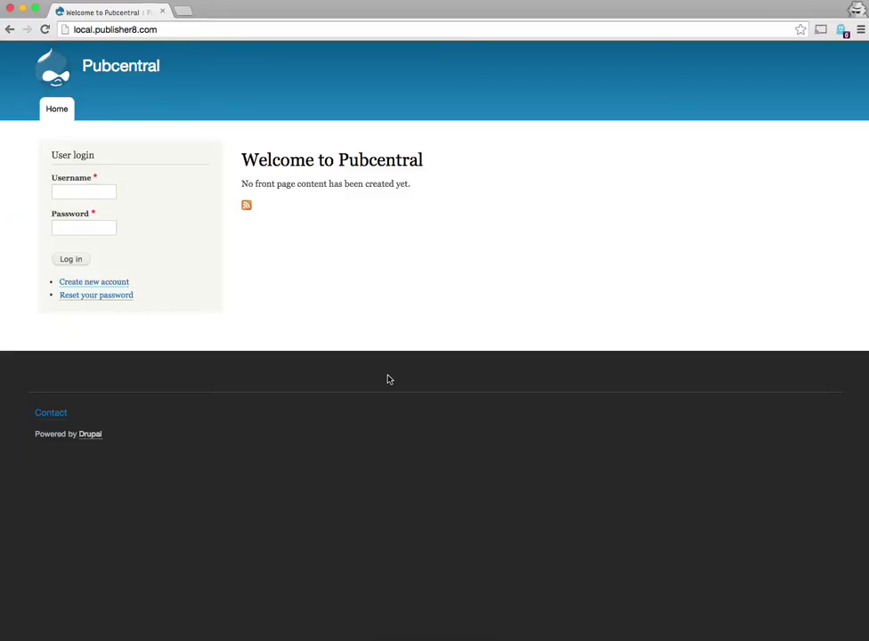
click(195, 26)
click(210, 30)
text(/saml/meta)
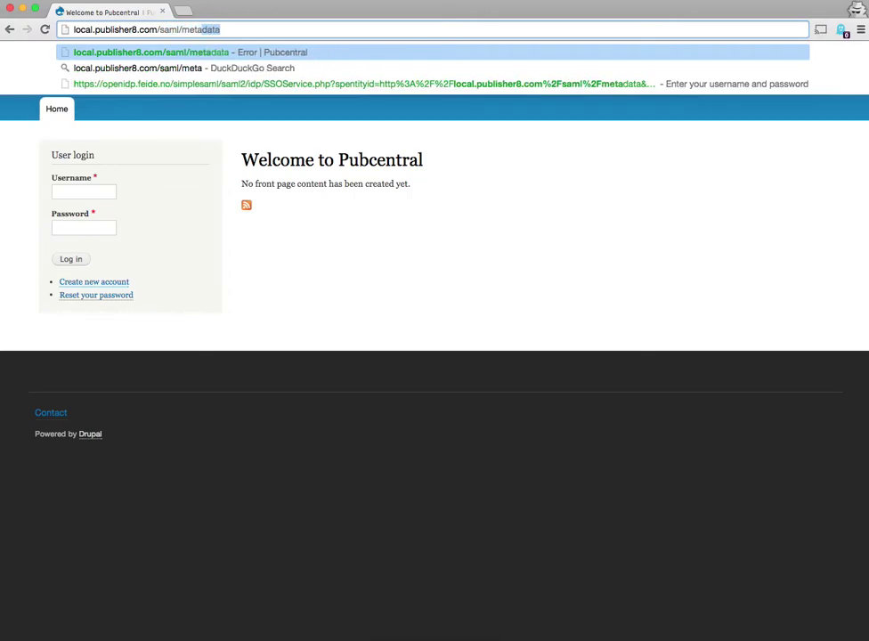
key(Return)
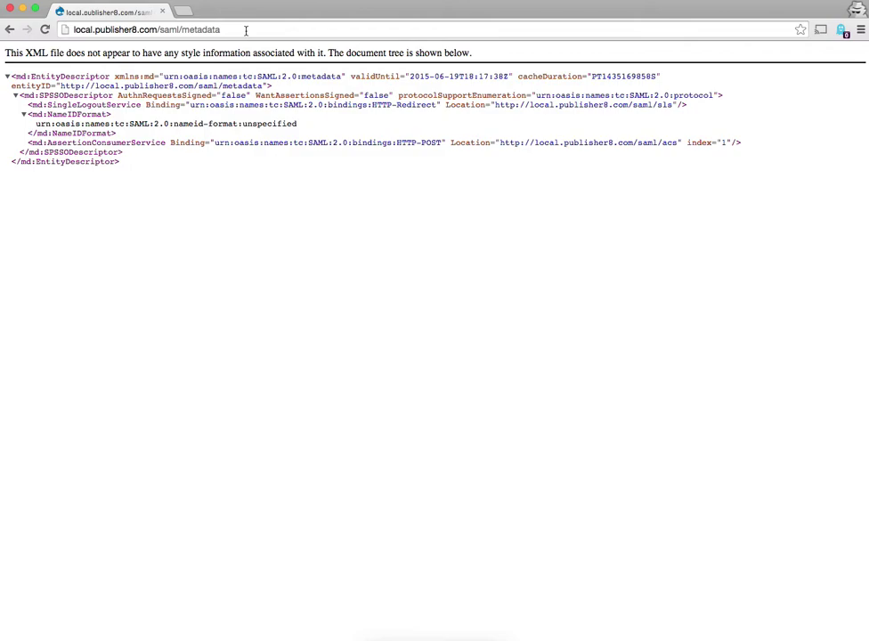
Replace 'metadata' in the address with 'login' to target /saml/login.
drag(238, 29, 216, 30)
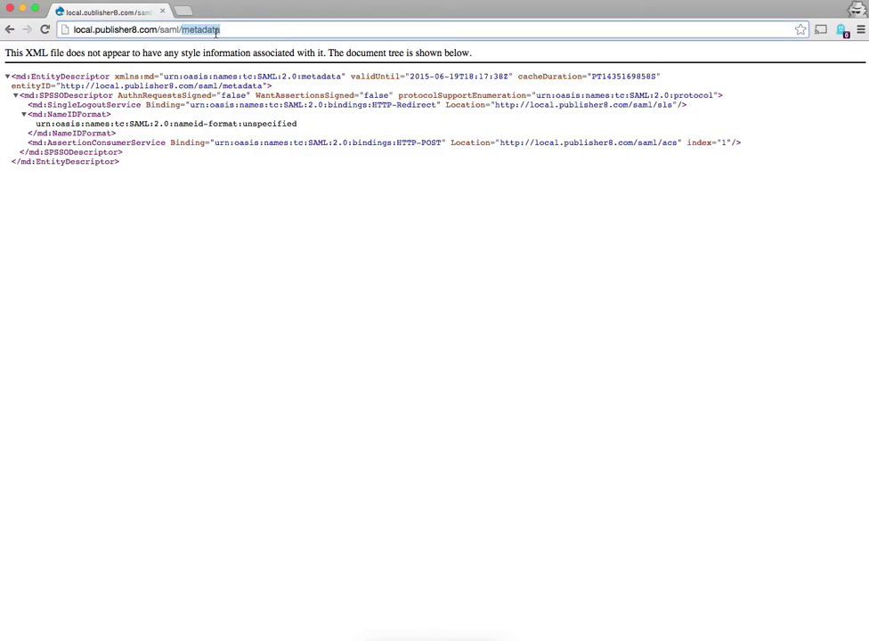
click(240, 33)
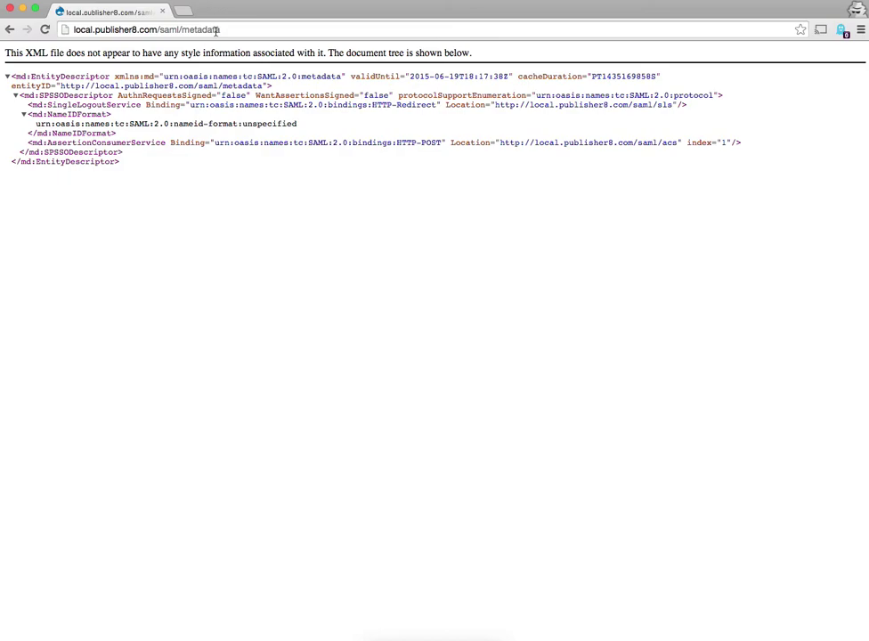
click(216, 31)
double_click(215, 31)
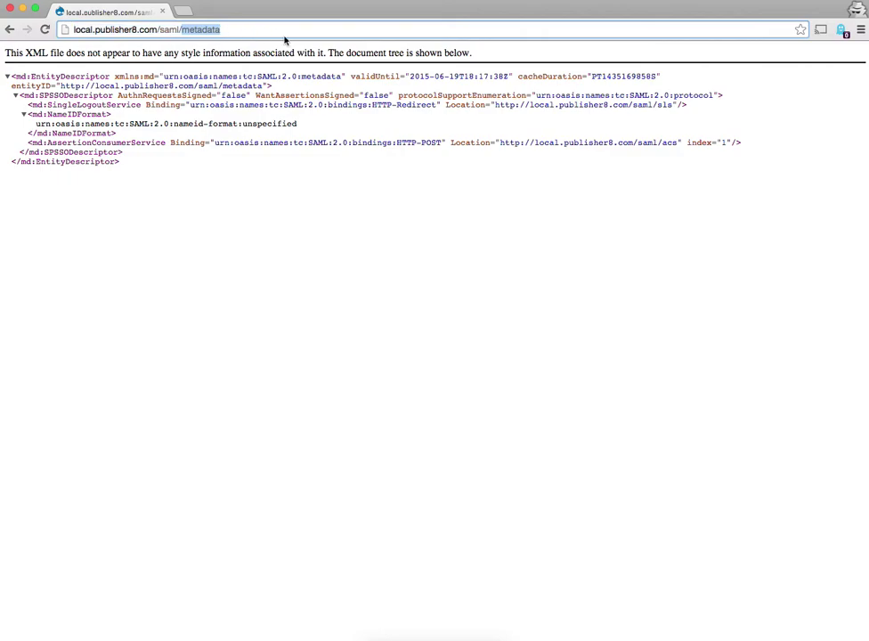
text(l)
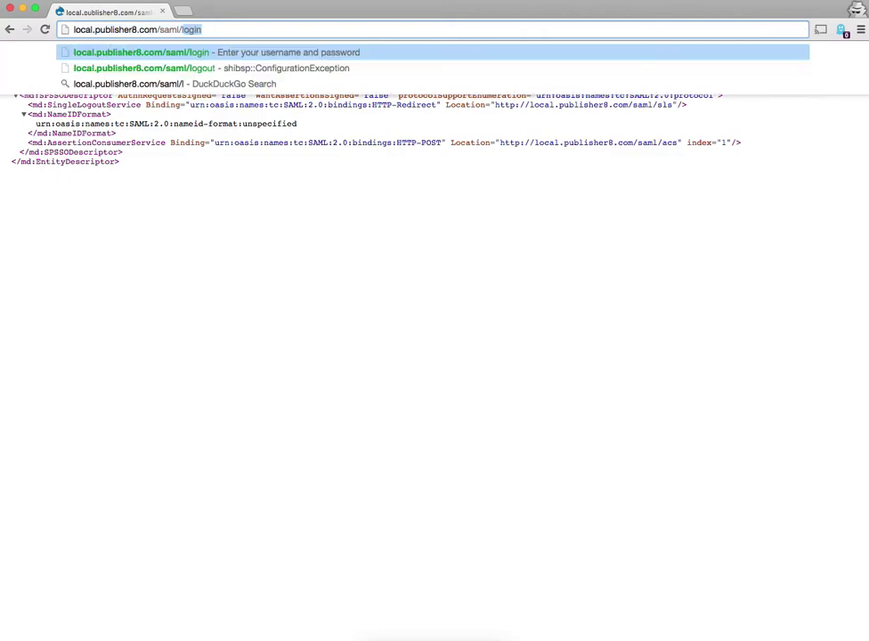
text(ogin)
Load /saml/login and sign in to Feide OpenIdP with the test account's username and password.
key(Return)
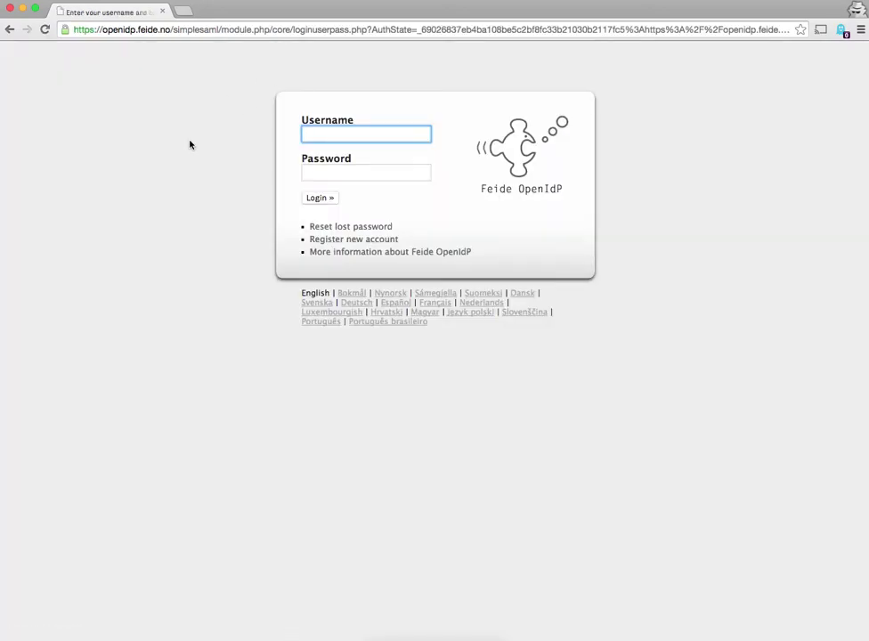
text(cweagans2)
key(Tab)
text(•••••••••)
key(Return)
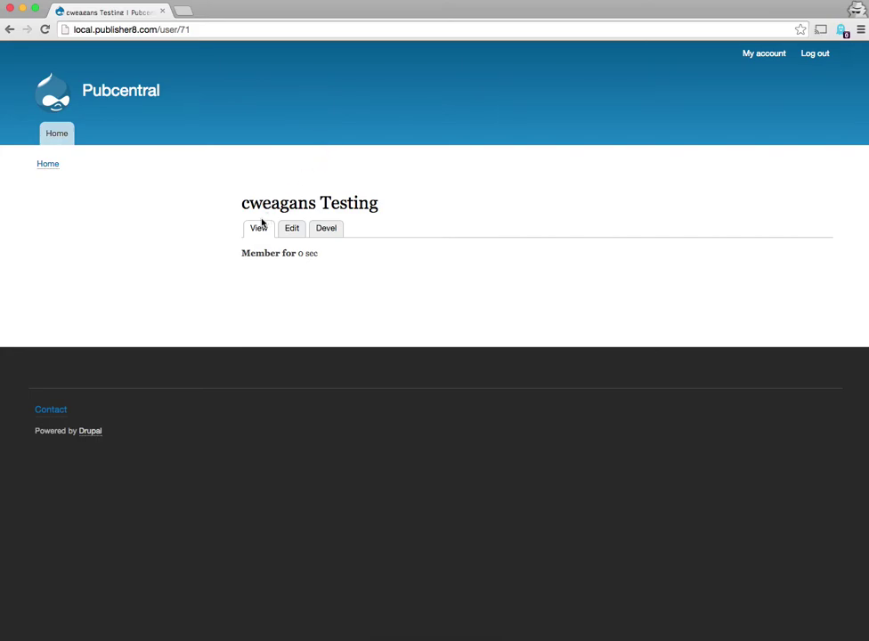
Note the new user's 'Member for 0 sec' status and scroll through its account edit form.
drag(242, 255, 329, 262)
click(300, 251)
click(294, 231)
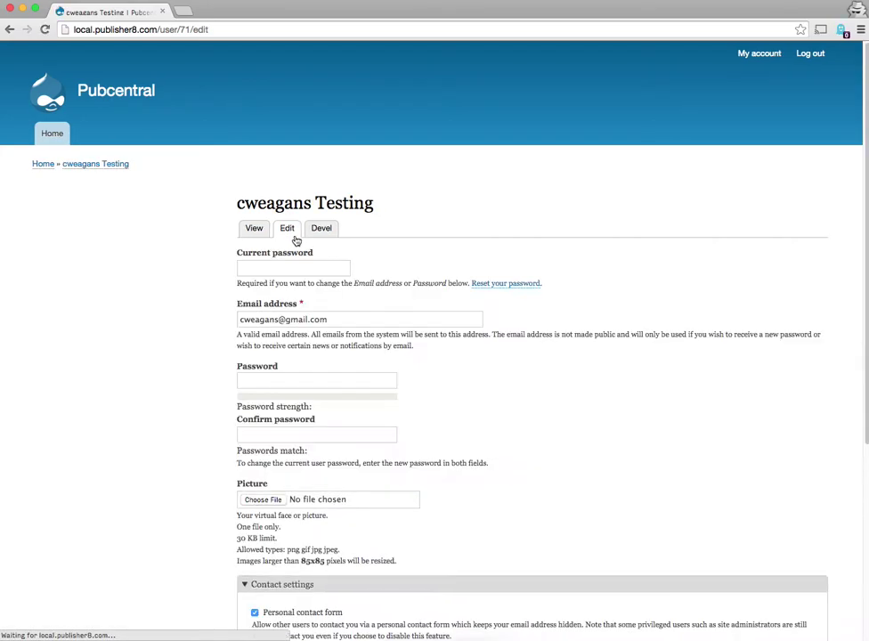
scroll(533, 391, down, 5)
scroll(534, 392, up, 4)
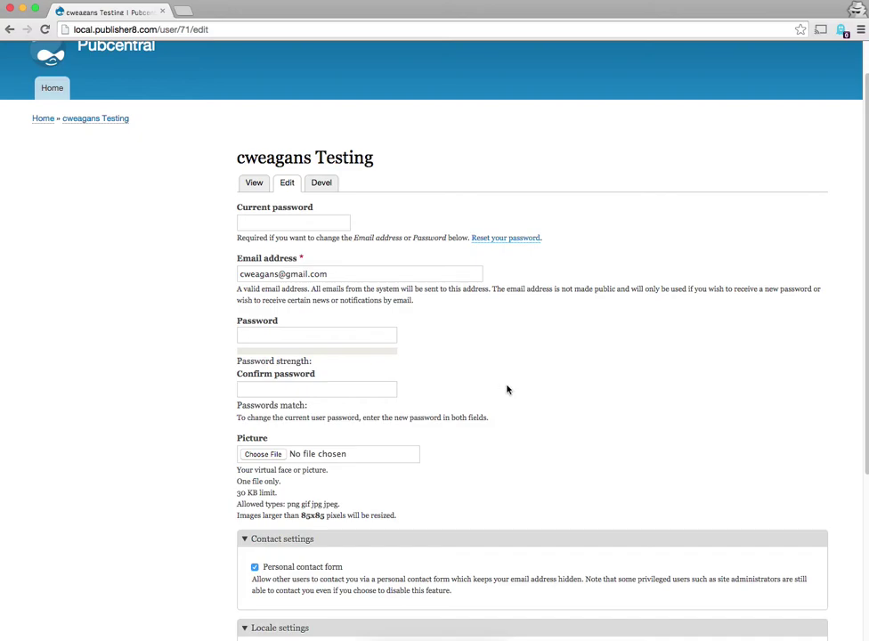
scroll(509, 390, up, 1)
scroll(522, 388, up, 3)
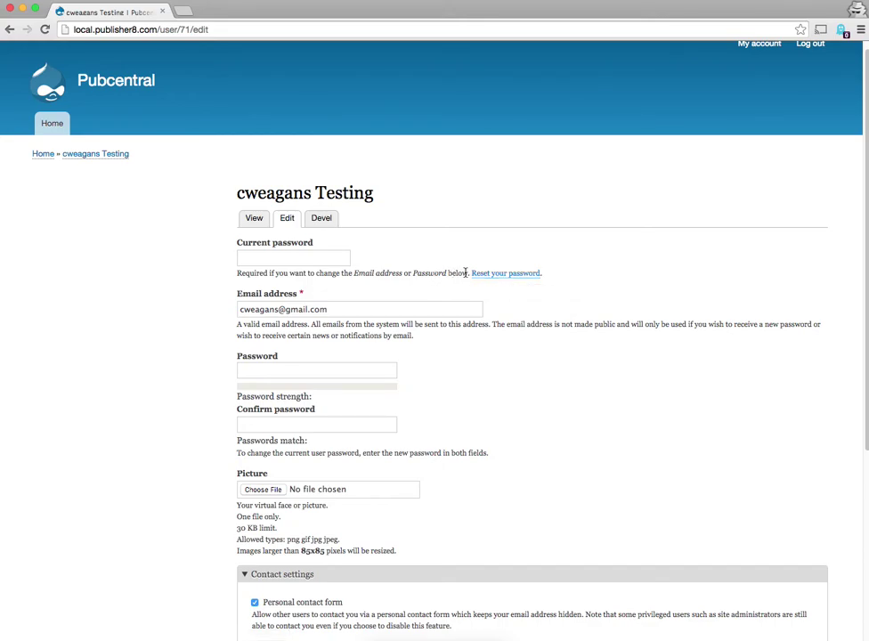
scroll(427, 262, up, 1)
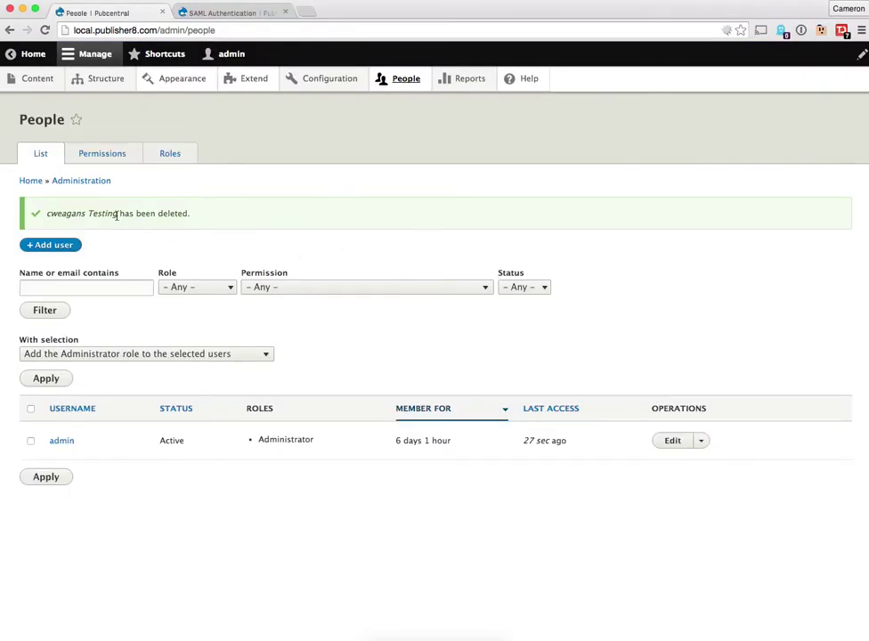
Reload the People list to see the current user accounts.
click(49, 161)
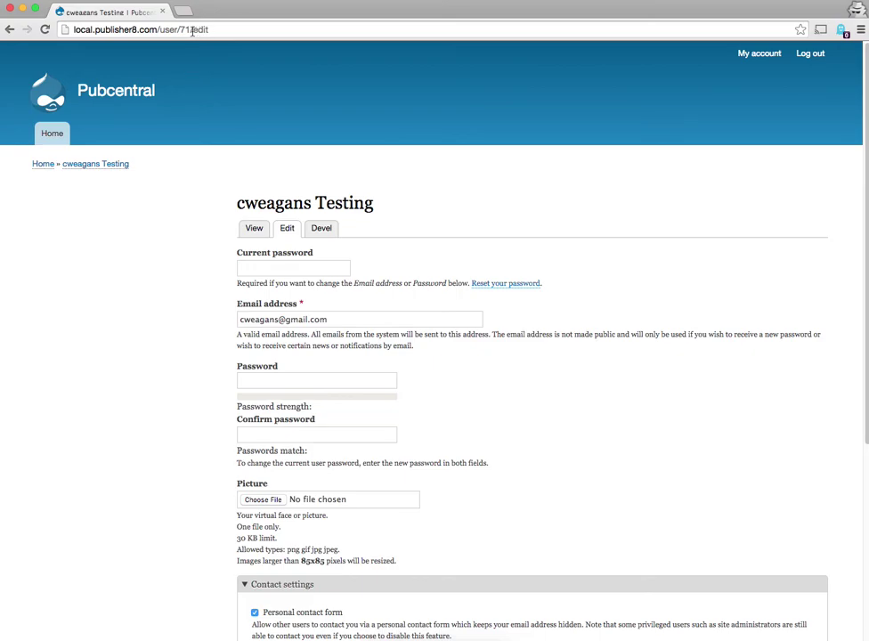
Replace the user/71/edit path with saml/logout and load it.
click(160, 30)
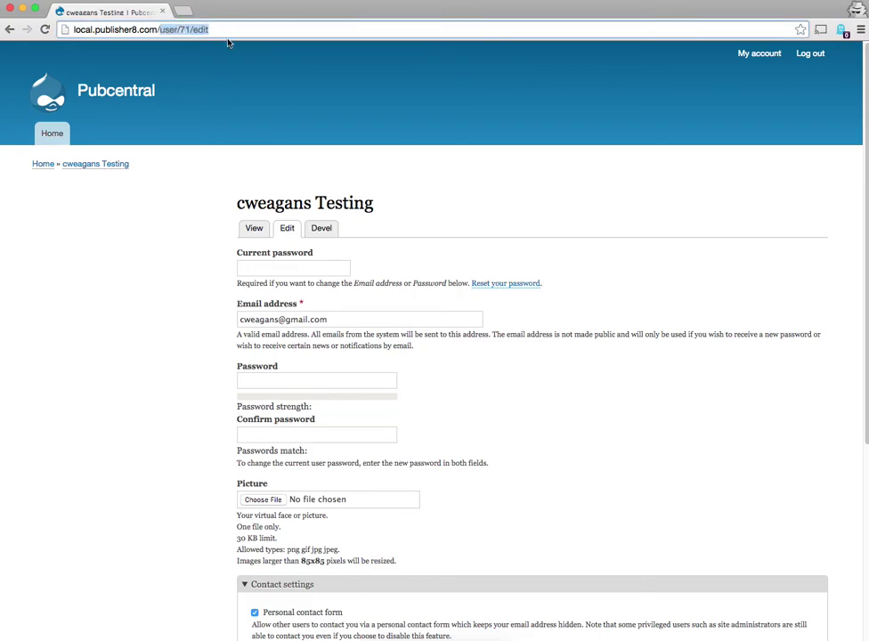
text(saml/log)
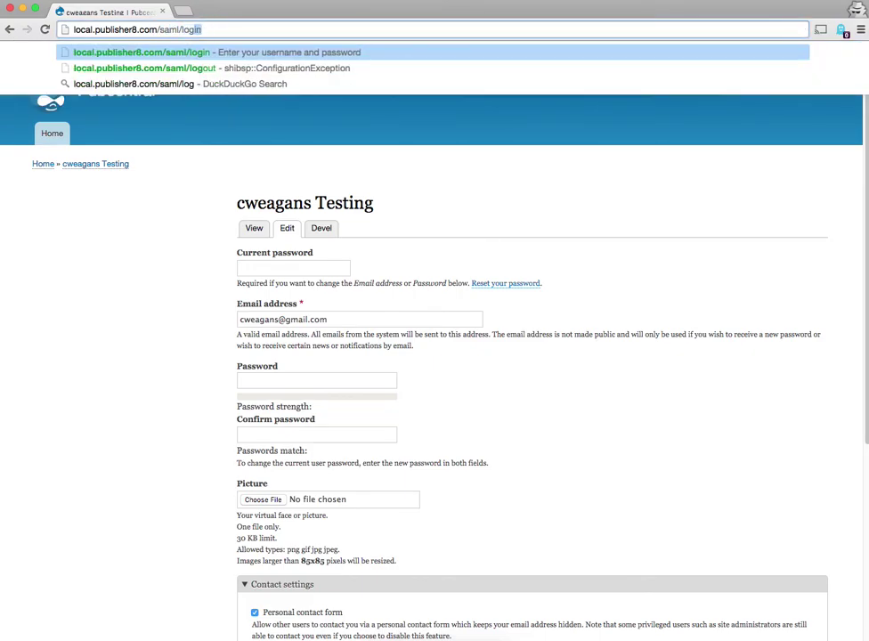
text(out)
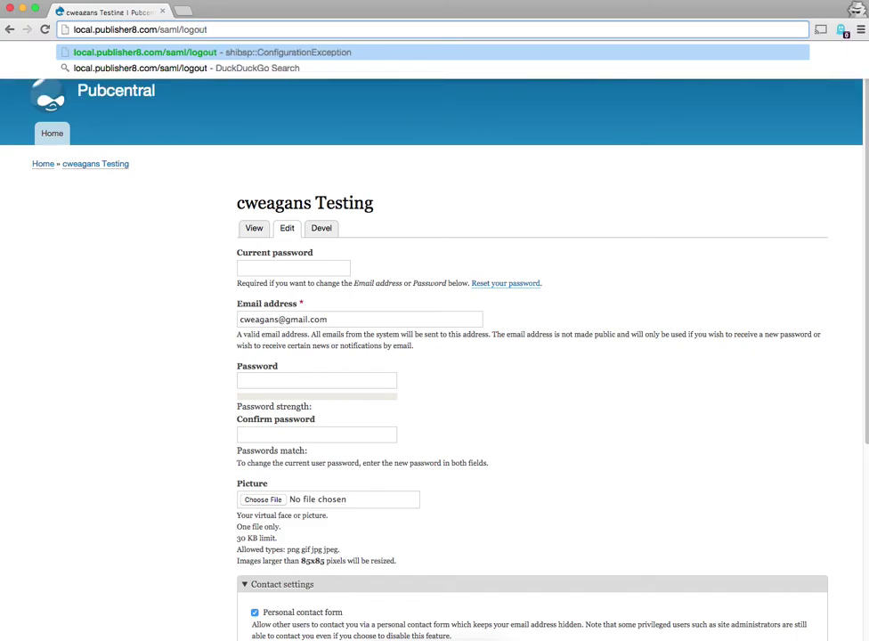
key(Return)
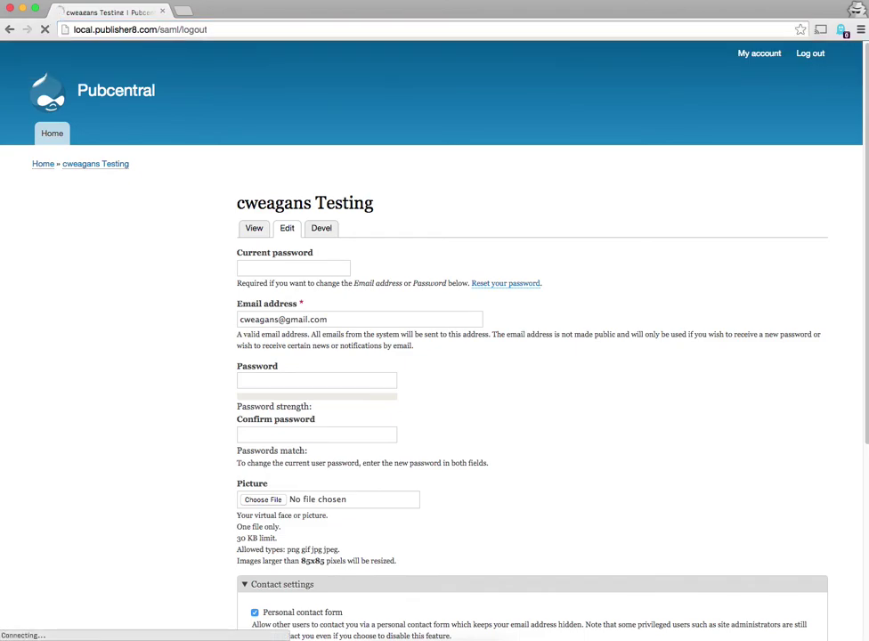